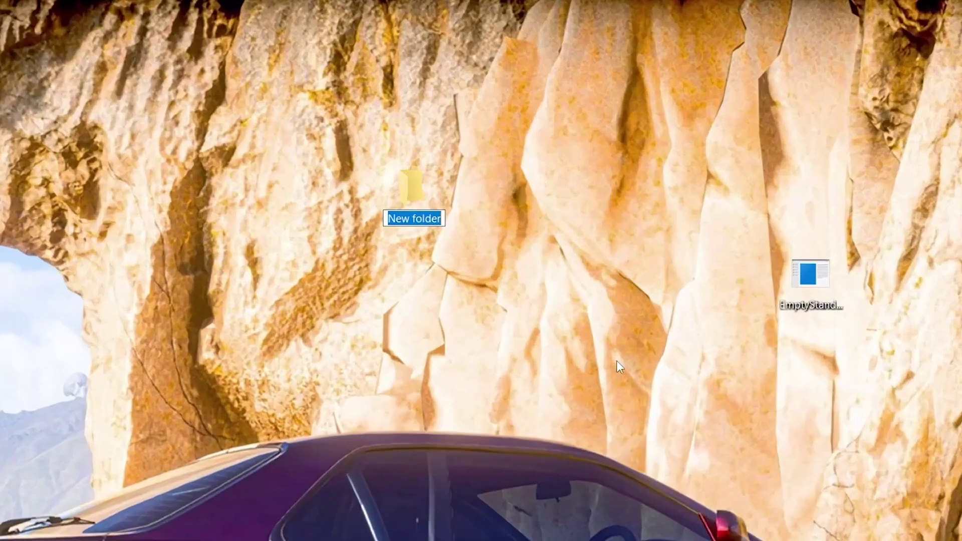
# Step: Name the new desktop folder "Empty Standby list" and move the EmptyStandbyList application into it
pyautogui.write('Em')
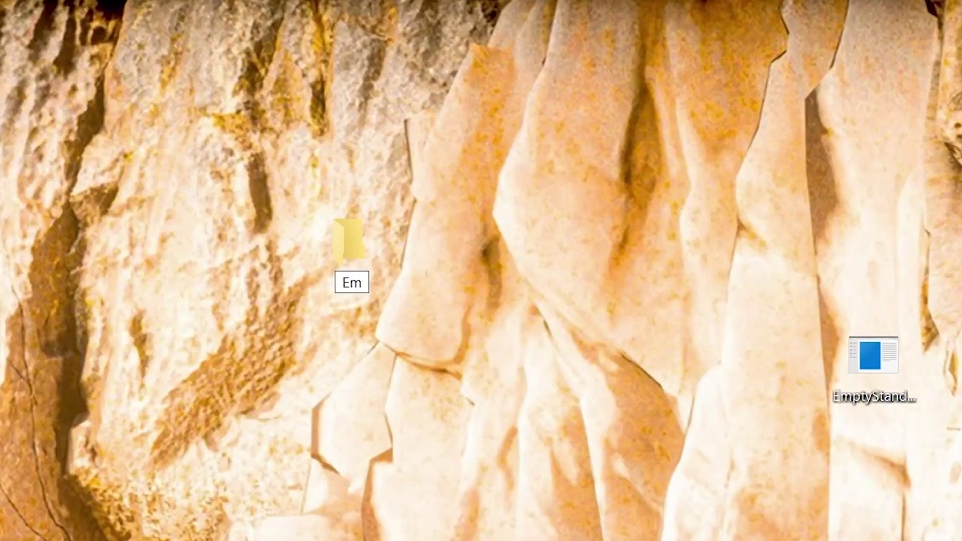
pyautogui.write('pty')
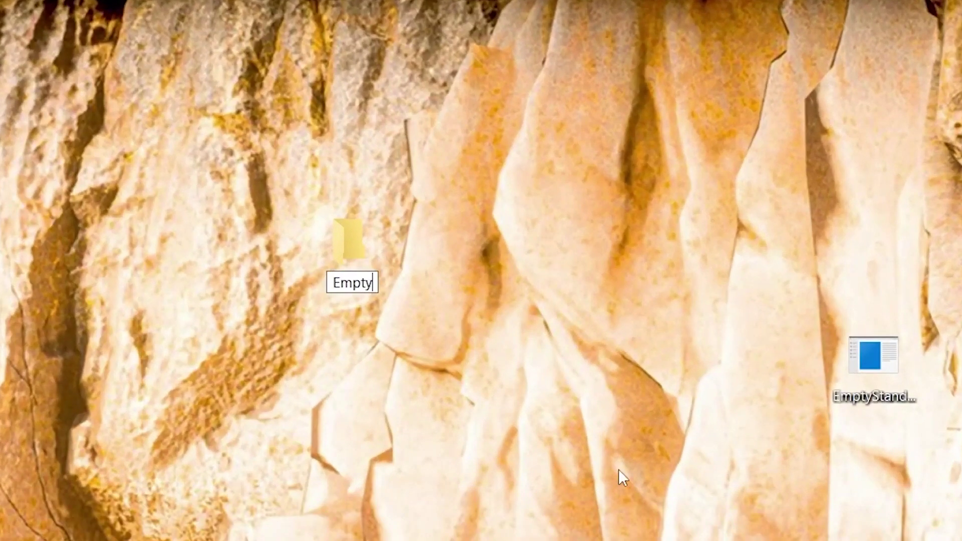
pyautogui.write(' Standby list')
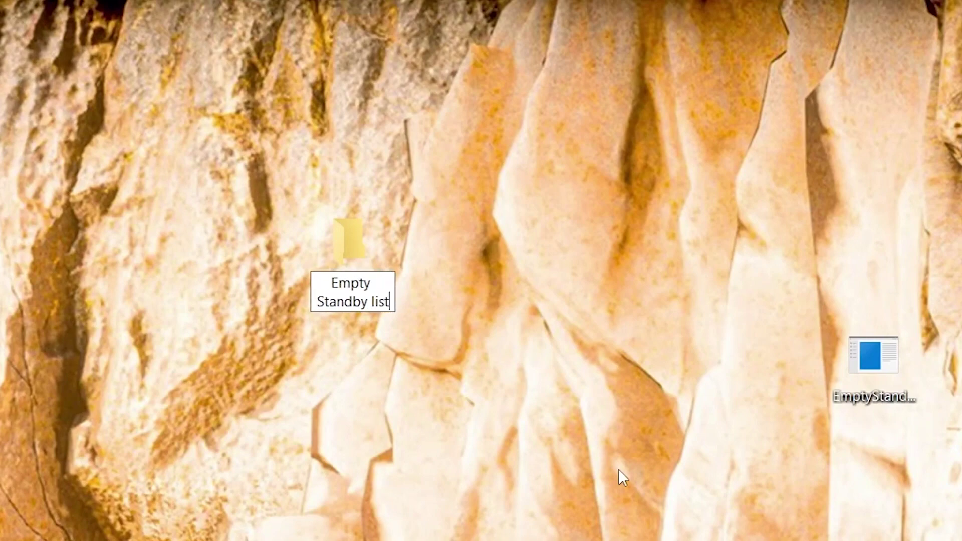
pyautogui.press('Return')
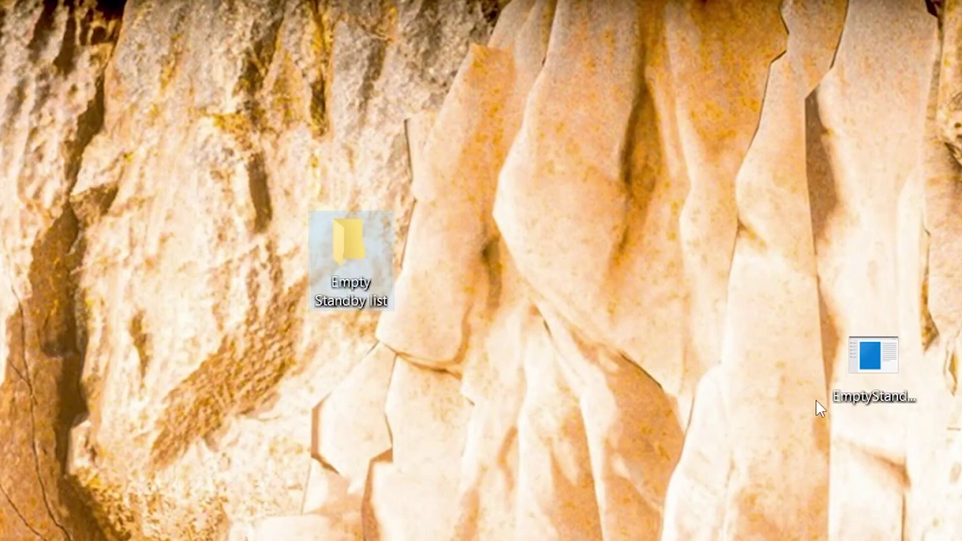
pyautogui.moveTo(894, 389); pyautogui.dragTo(351, 271)
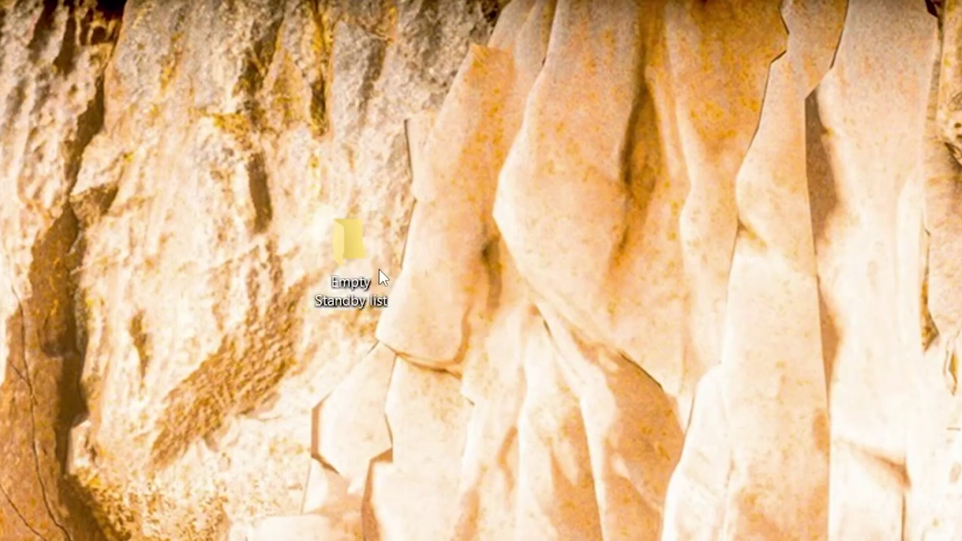
# Step: Set the EmptyStandbyList application inside the folder to always run as an administrator and apply the change
pyautogui.doubleClick(380, 266)
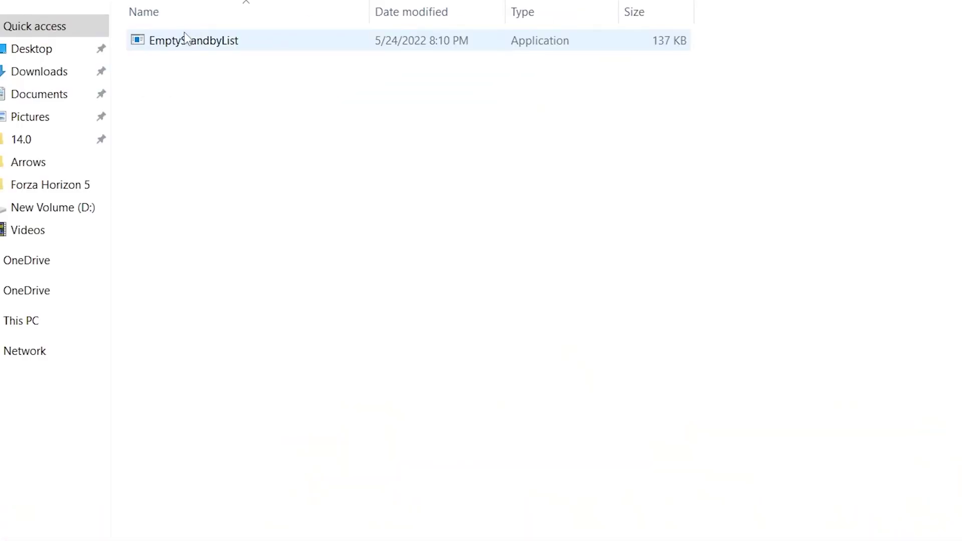
pyautogui.rightClick(186, 37)
pyautogui.click(256, 501)
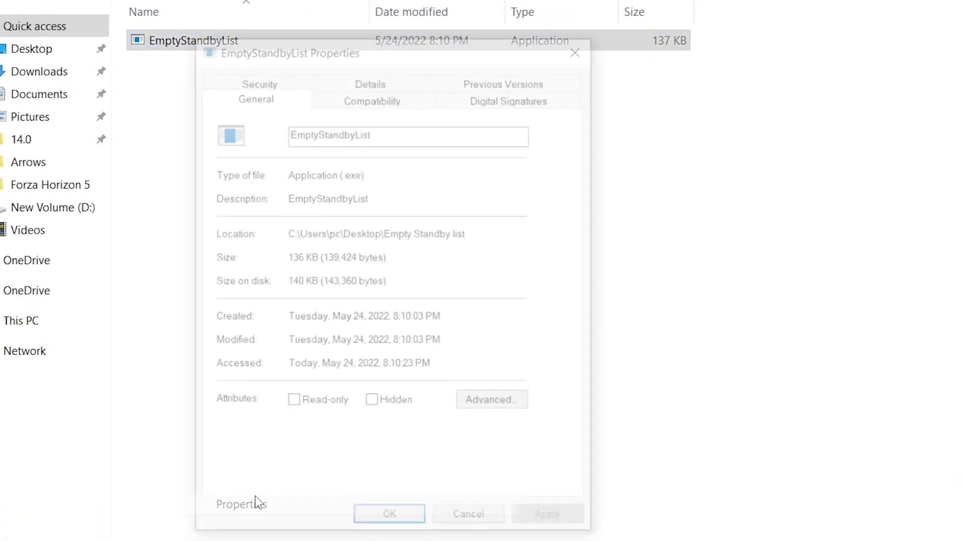
pyautogui.moveTo(344, 45); pyautogui.dragTo(688, 65)
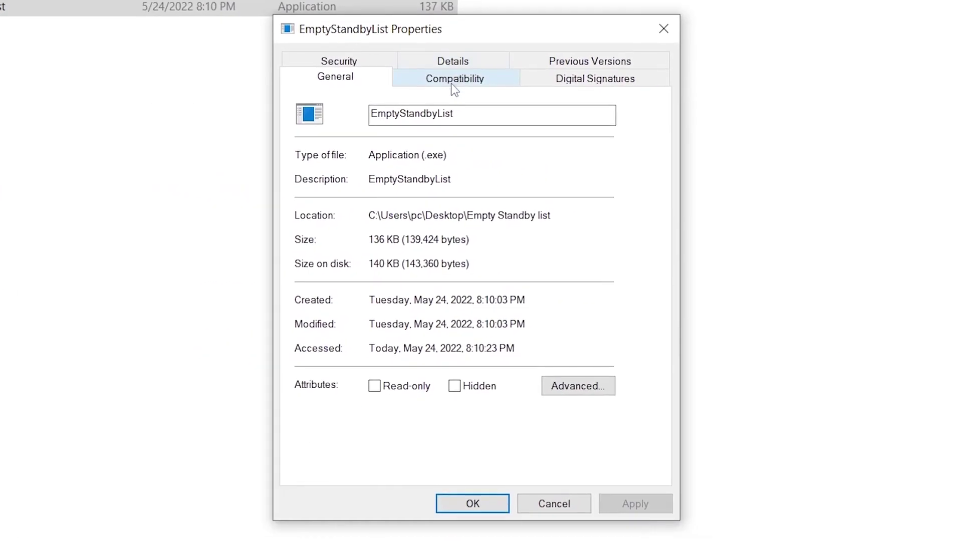
pyautogui.click(455, 80)
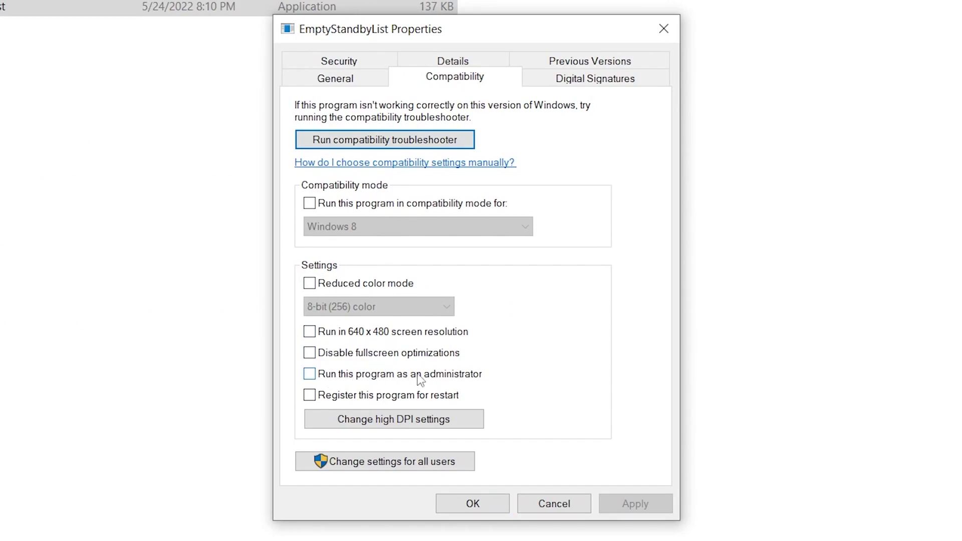
pyautogui.click(309, 374)
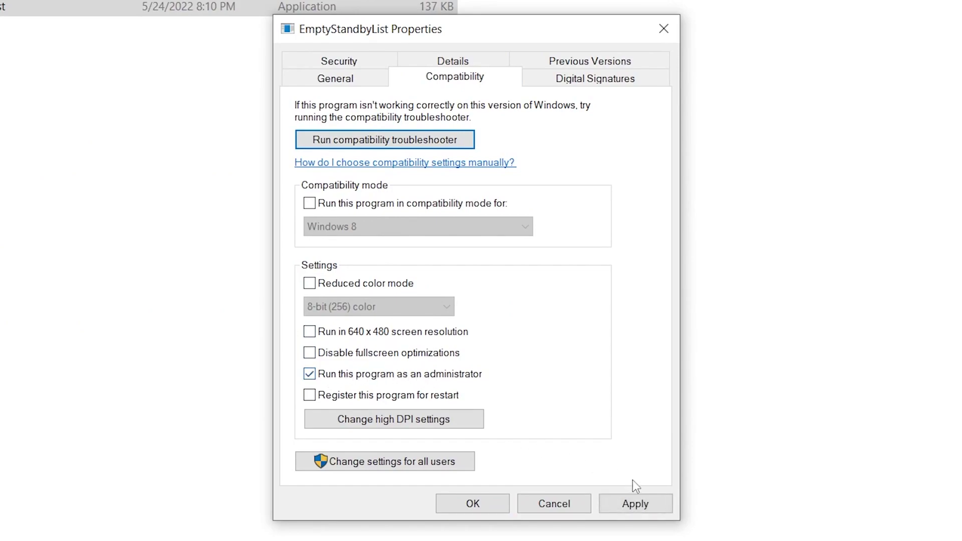
pyautogui.click(630, 503)
pyautogui.click(471, 505)
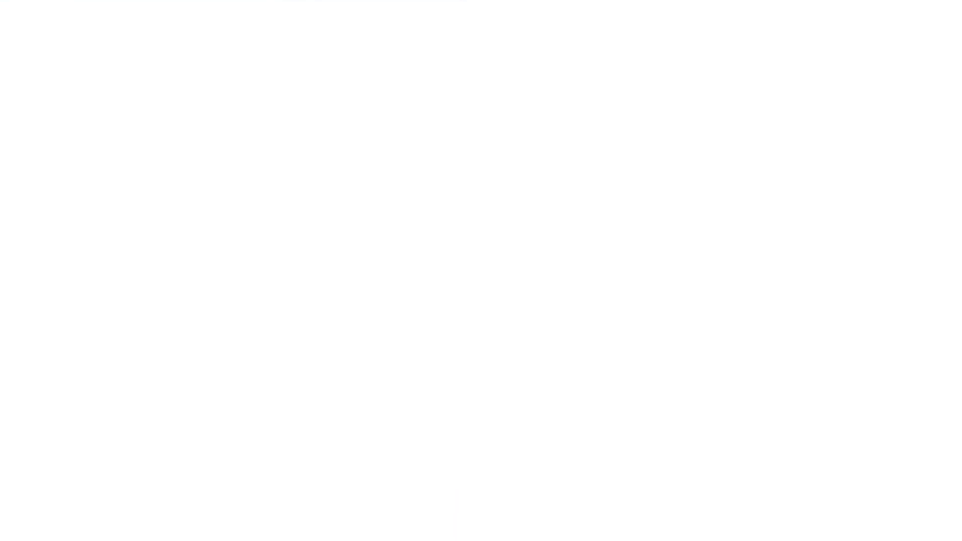
# Step: Move the Empty Standby list folder from the desktop to the root of Local Disk (C:), refresh the listing and close the window
pyautogui.rightClick(486, 107)
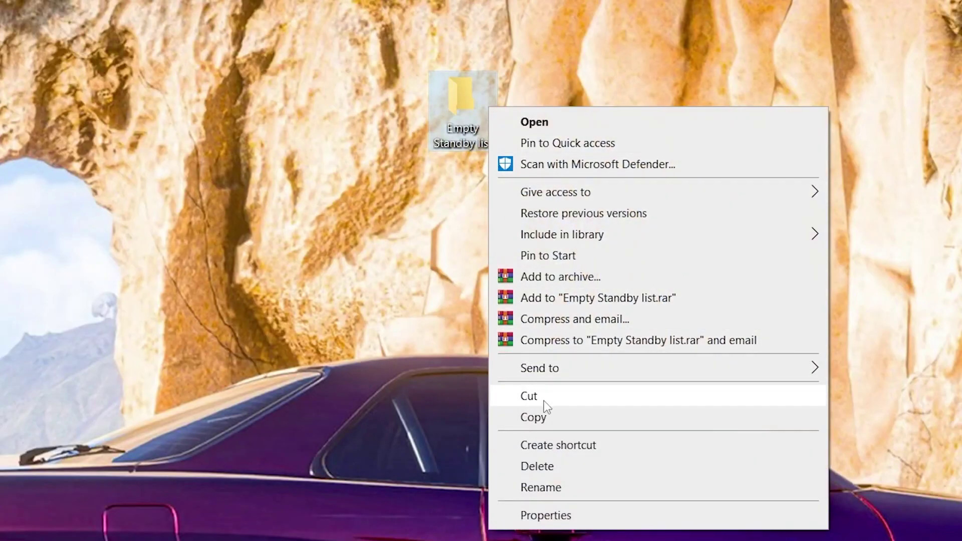
pyautogui.click(543, 401)
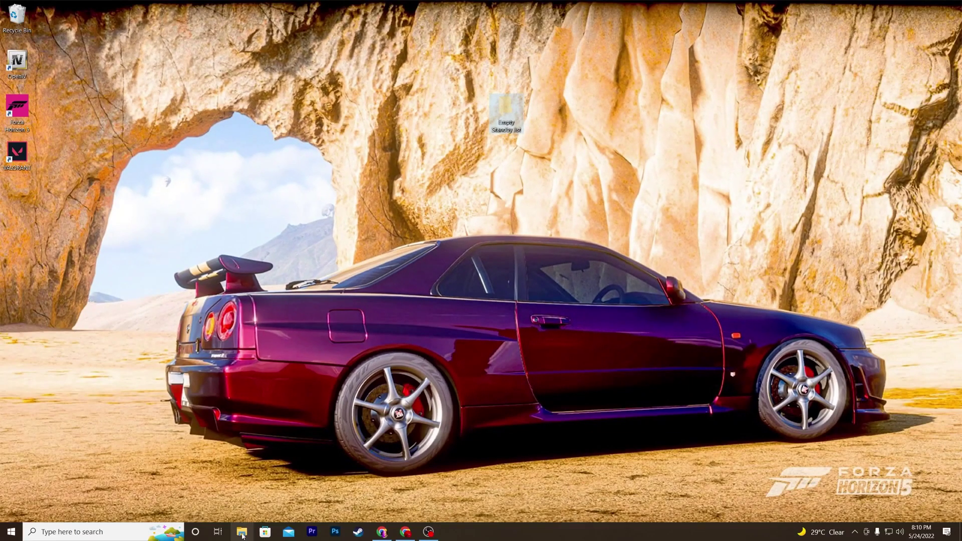
pyautogui.click(242, 532)
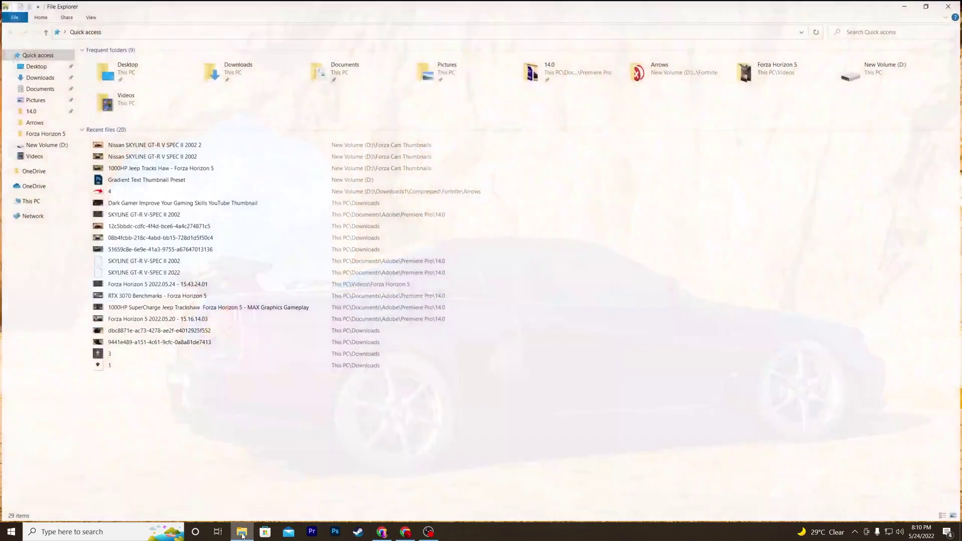
pyautogui.click(36, 202)
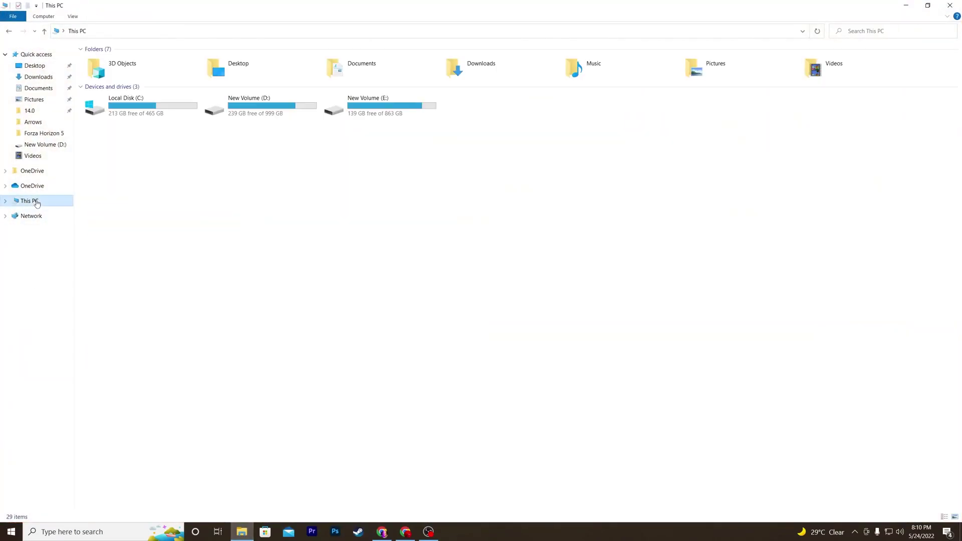
pyautogui.doubleClick(123, 106)
pyautogui.rightClick(154, 166)
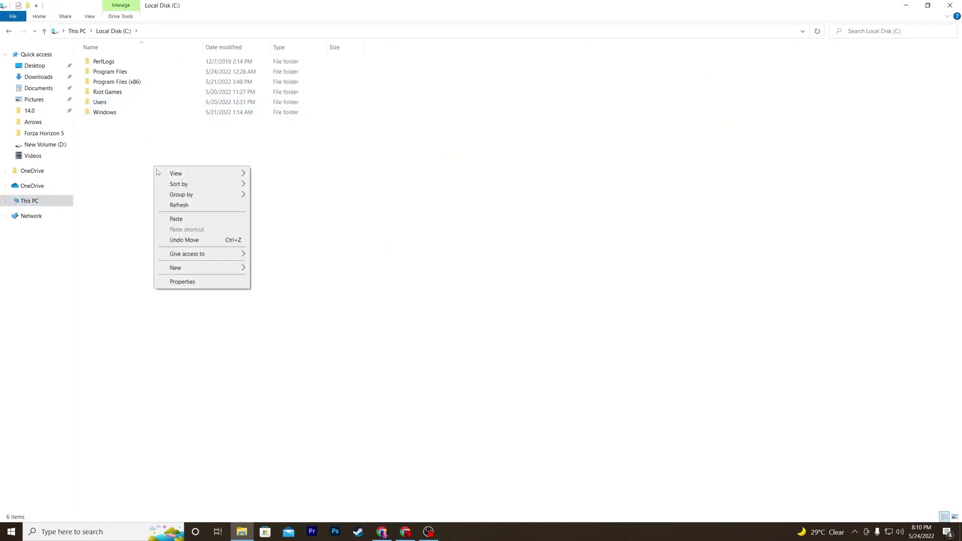
pyautogui.click(185, 223)
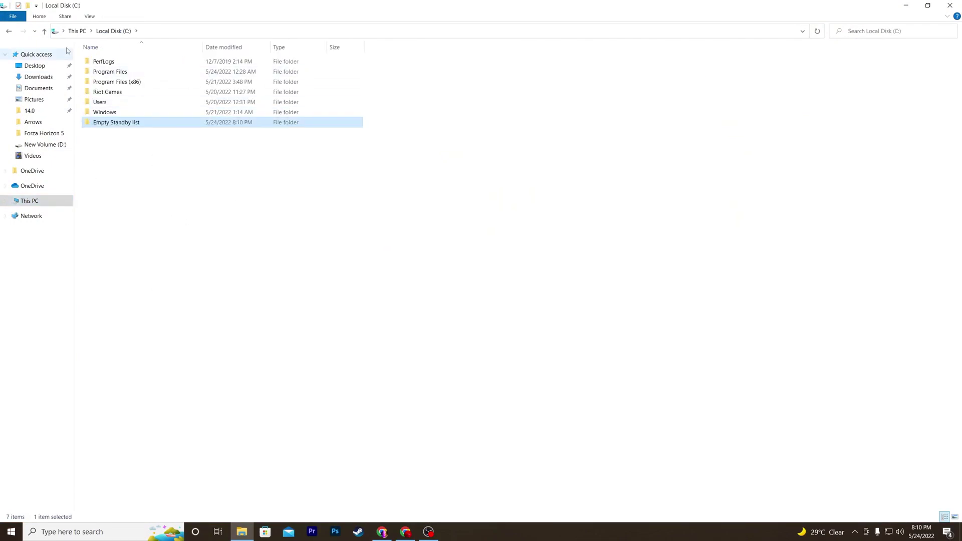
pyautogui.rightClick(148, 173)
pyautogui.click(170, 213)
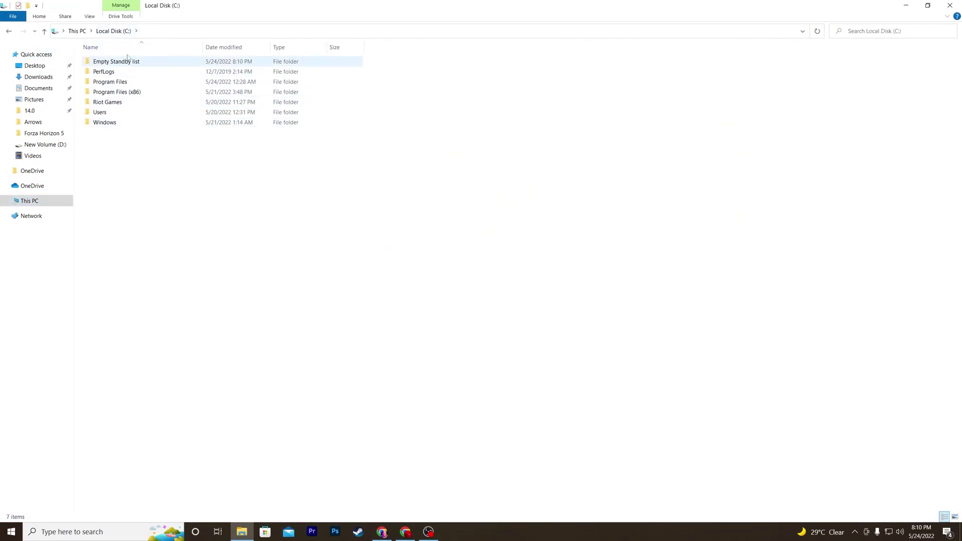
pyautogui.click(951, 5)
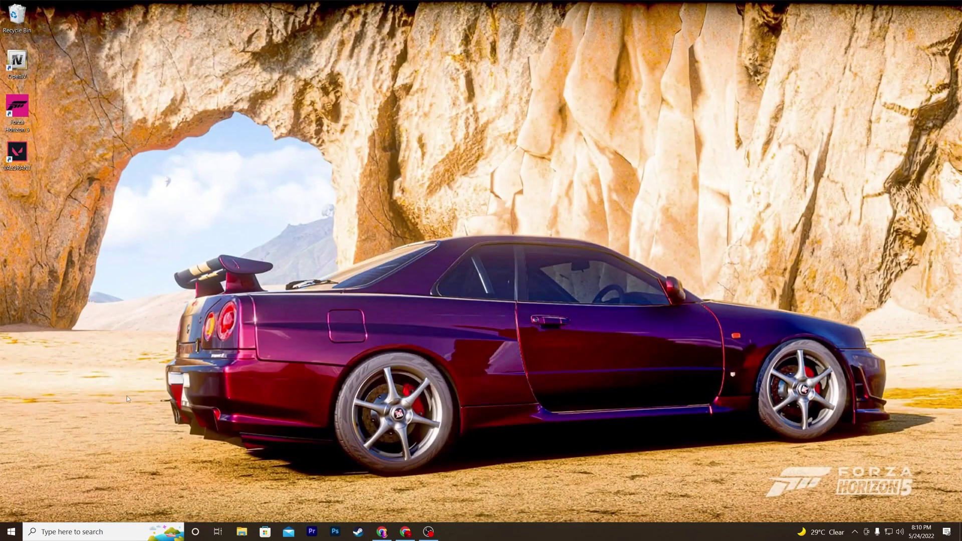
# Step: Find Task Scheduler, run it as administrator and maximize its window
pyautogui.click(68, 536)
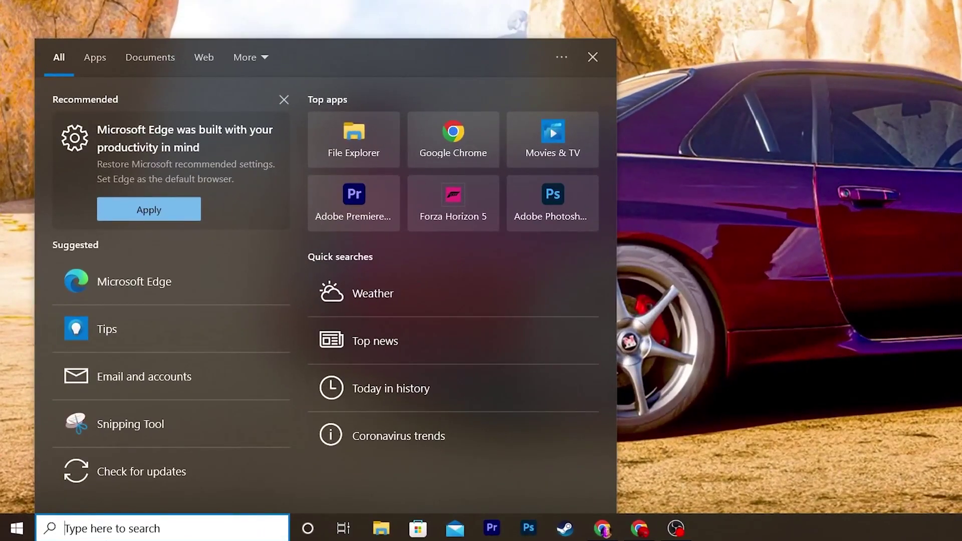
pyautogui.write('task s')
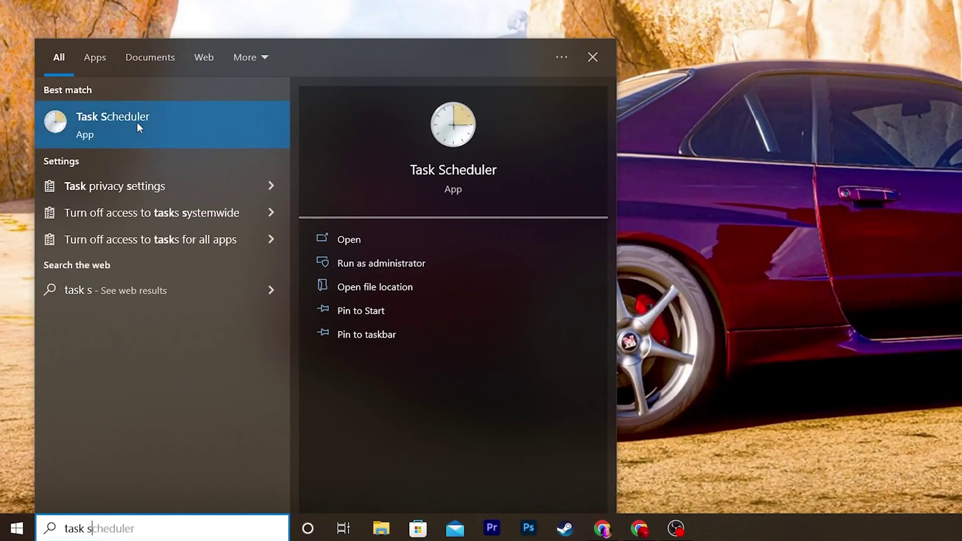
pyautogui.click(365, 271)
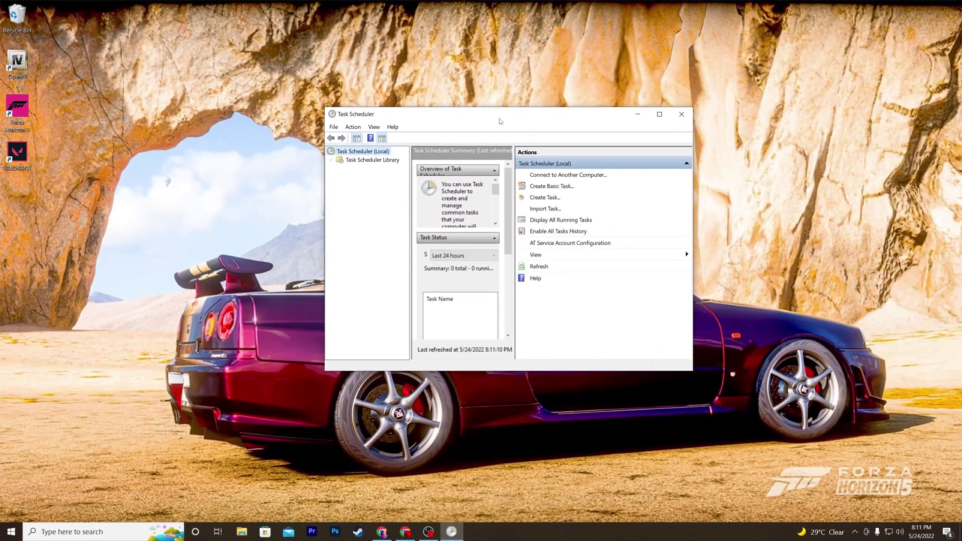
pyautogui.doubleClick(501, 120)
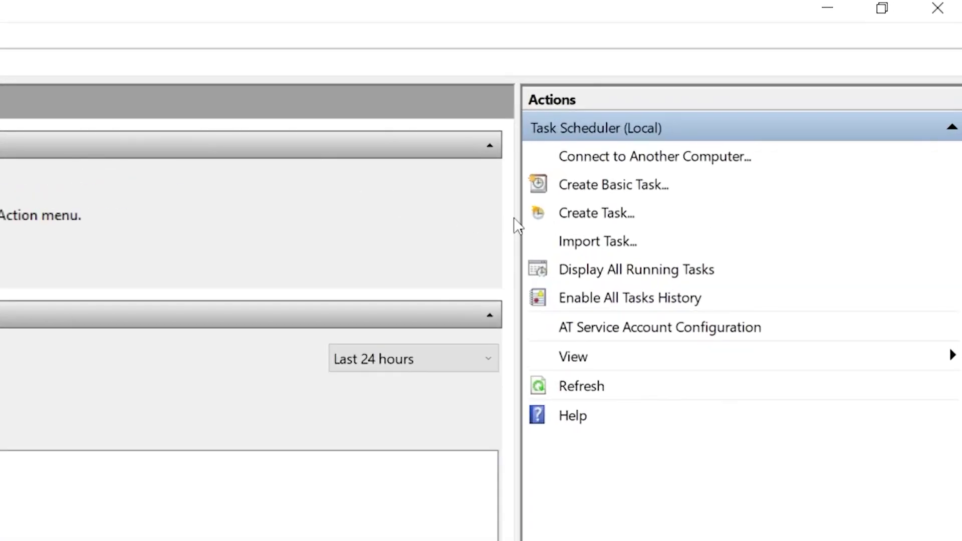
# Step: Start a new task that runs under the SYSTEM account with highest privileges, and mark it as hidden
pyautogui.click(608, 215)
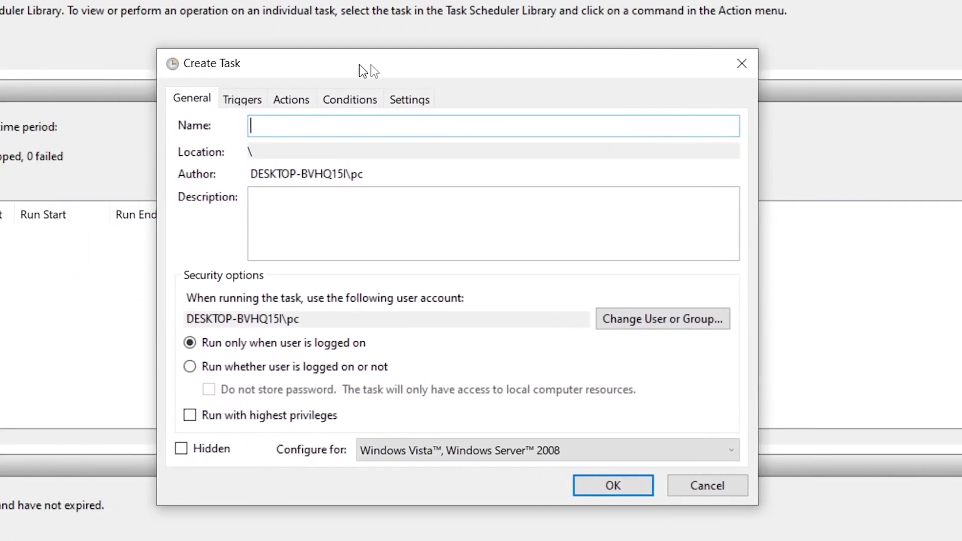
pyautogui.moveTo(371, 65); pyautogui.dragTo(396, 68)
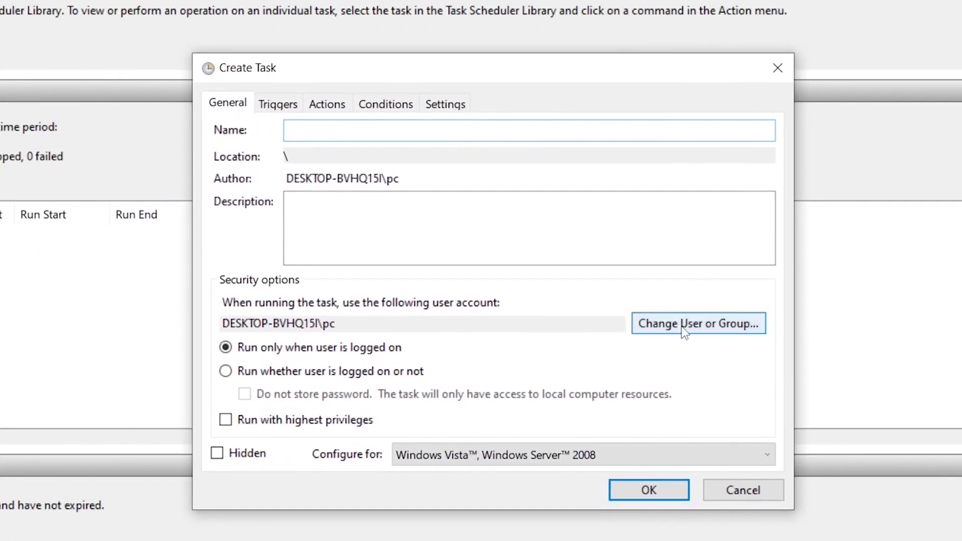
pyautogui.click(713, 329)
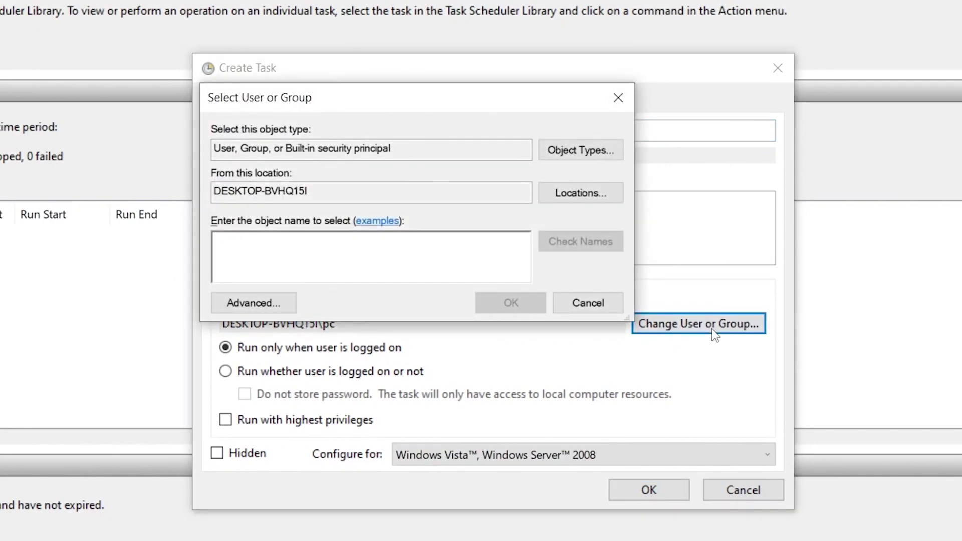
pyautogui.click(243, 307)
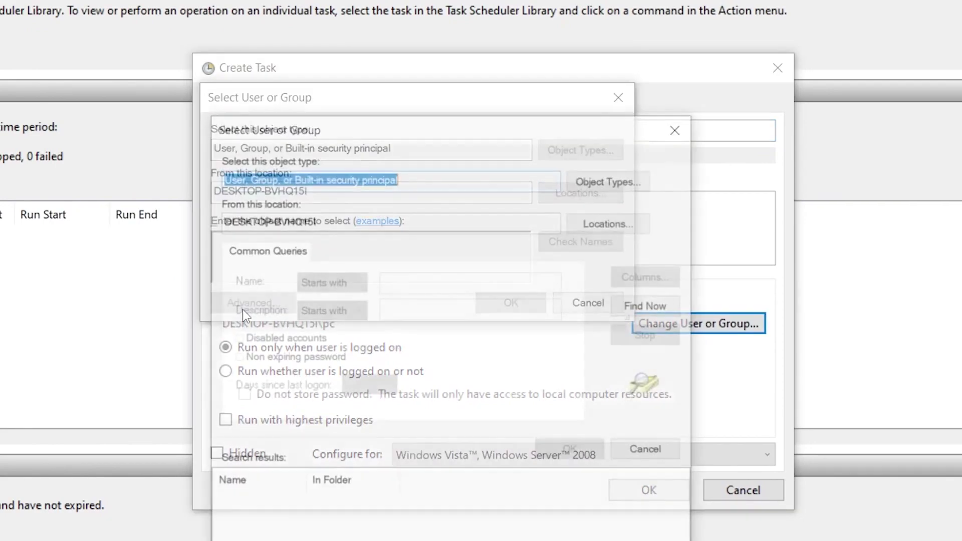
pyautogui.click(637, 305)
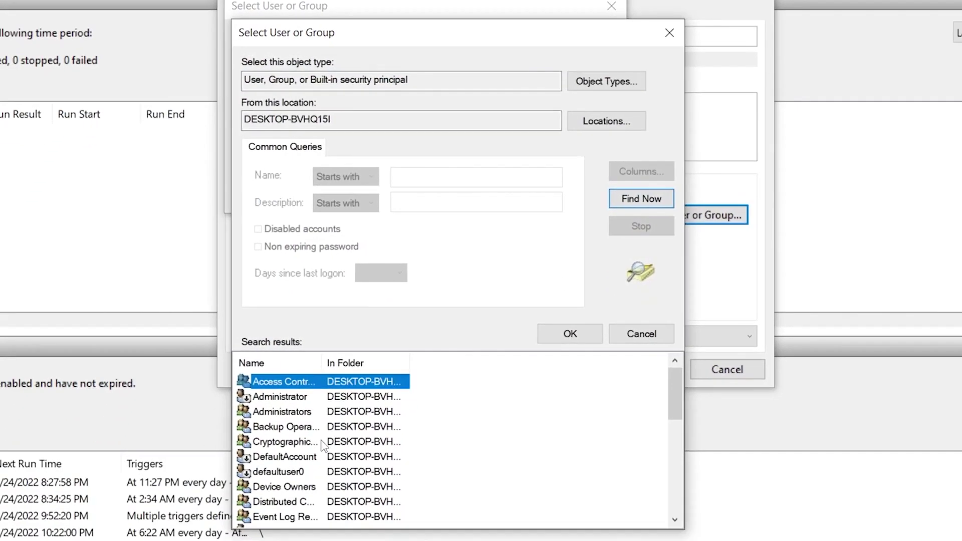
pyautogui.scroll(-3, 307, 540)
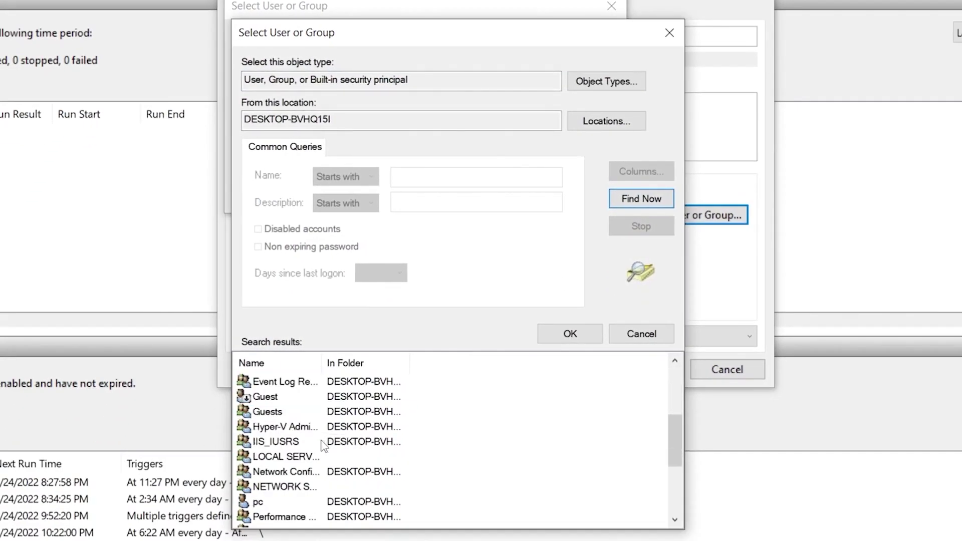
pyautogui.scroll(-3, 322, 446)
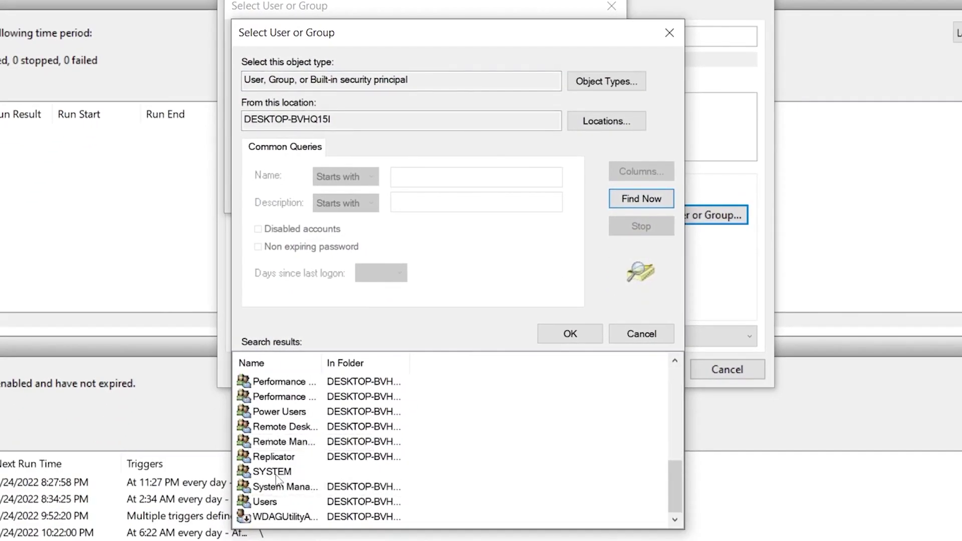
pyautogui.click(274, 472)
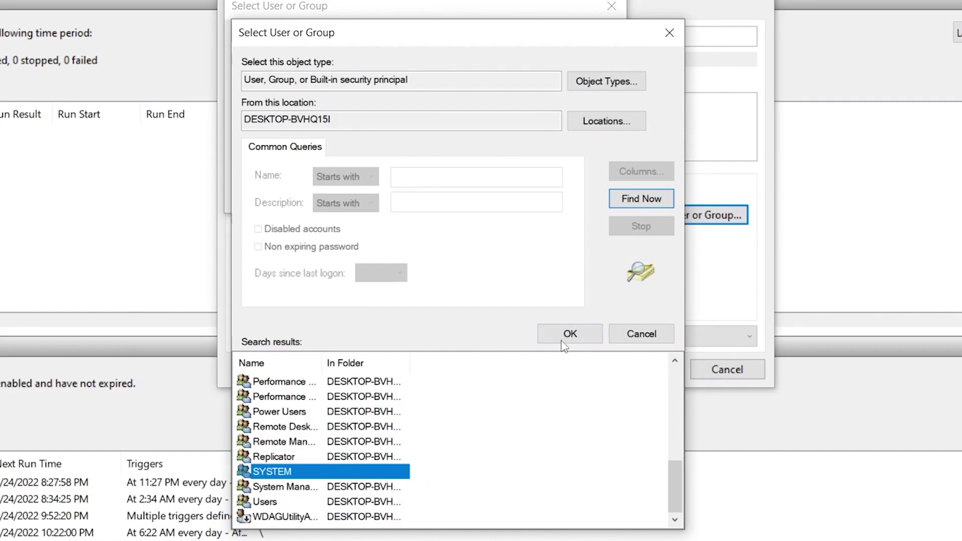
pyautogui.click(577, 333)
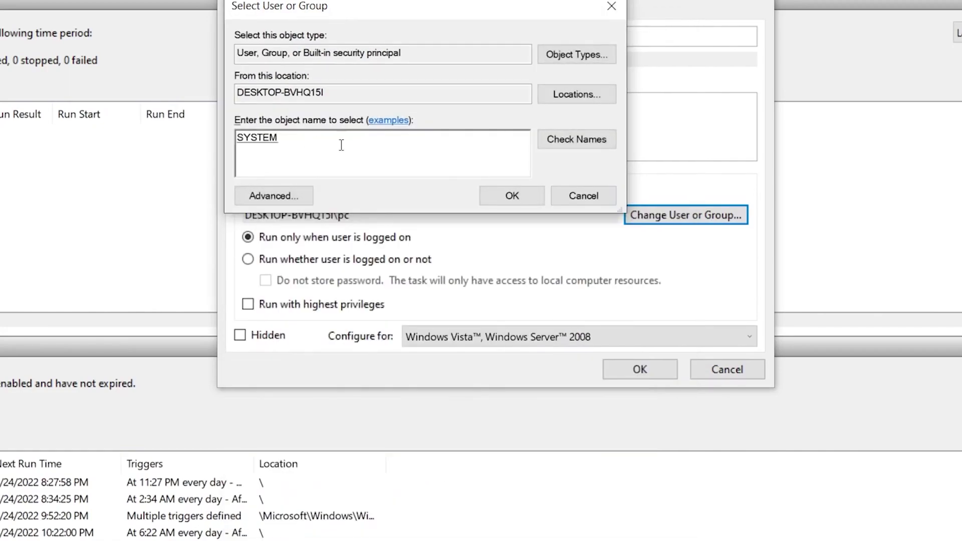
pyautogui.click(511, 195)
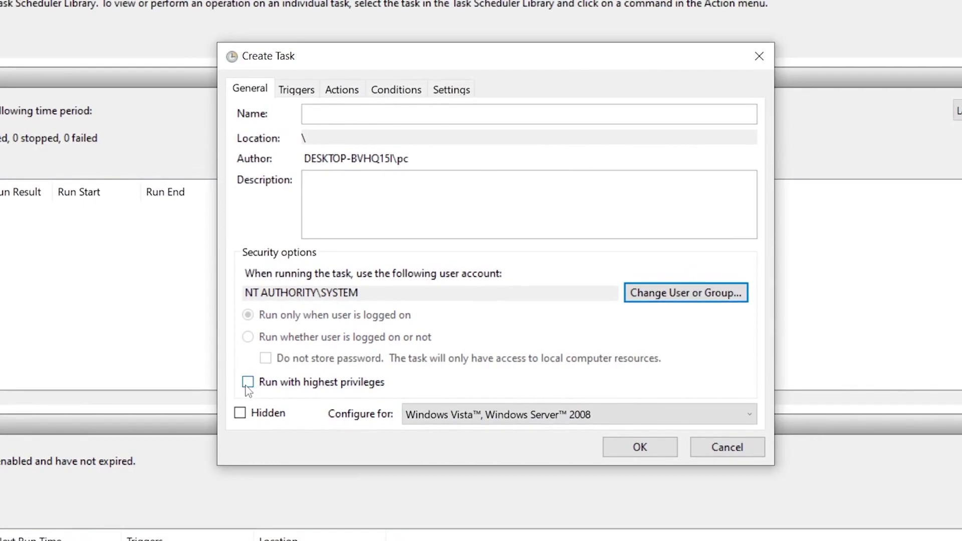
pyautogui.click(298, 384)
pyautogui.click(255, 416)
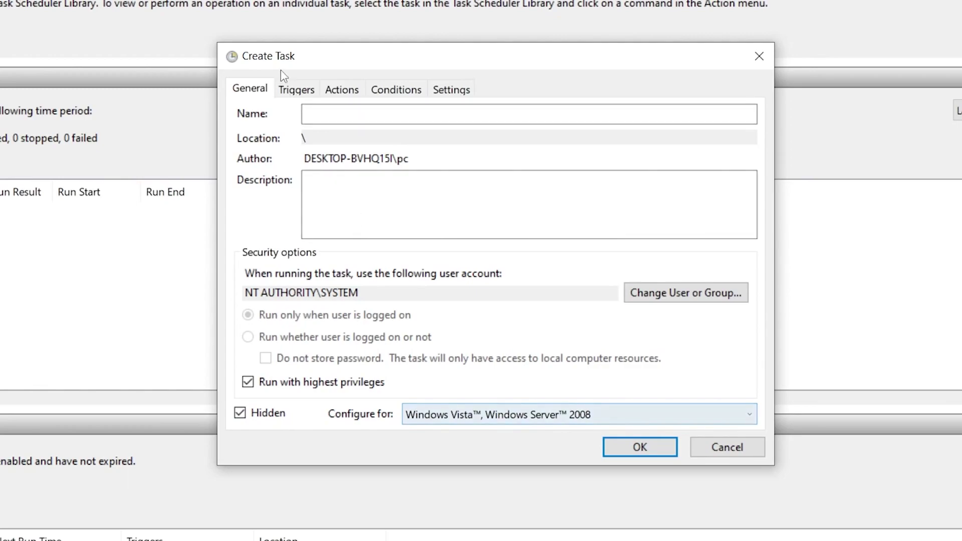
# Step: Add a one-time schedule trigger to the task that repeats every 5 minutes for an indefinite duration
pyautogui.click(298, 91)
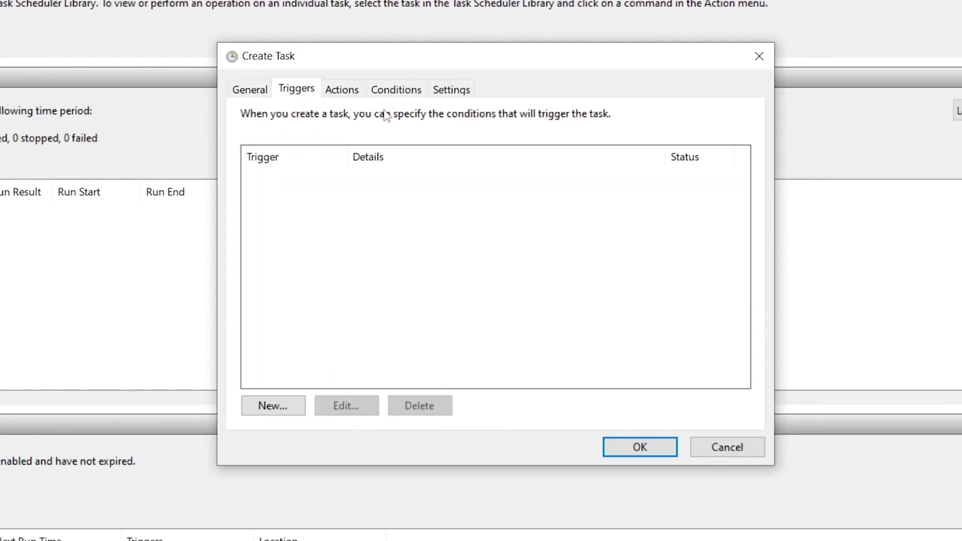
pyautogui.click(275, 408)
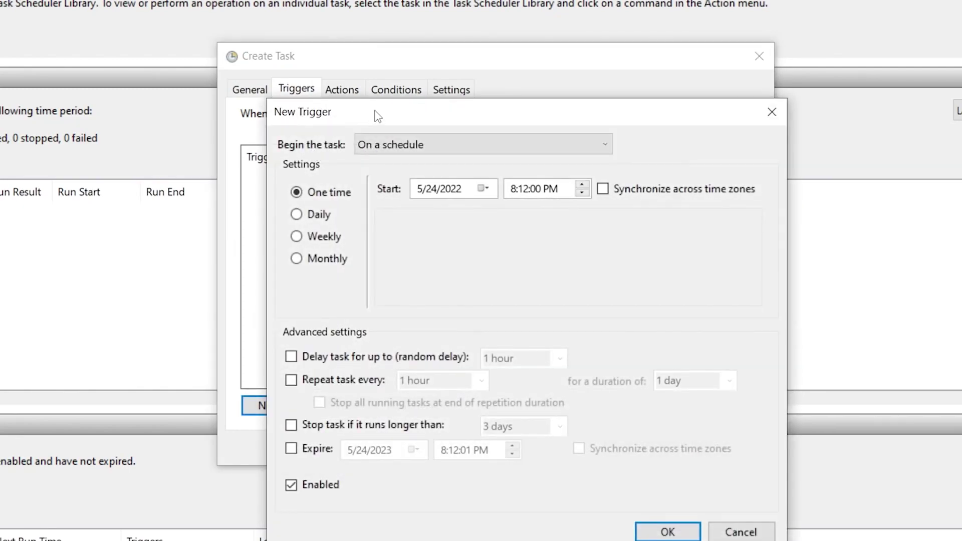
pyautogui.moveTo(360, 142); pyautogui.dragTo(339, 73)
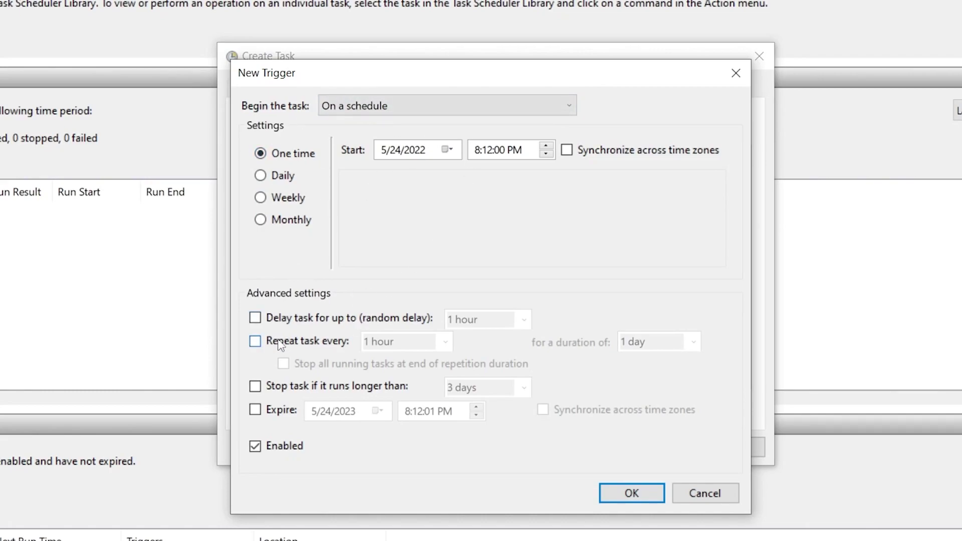
pyautogui.click(301, 346)
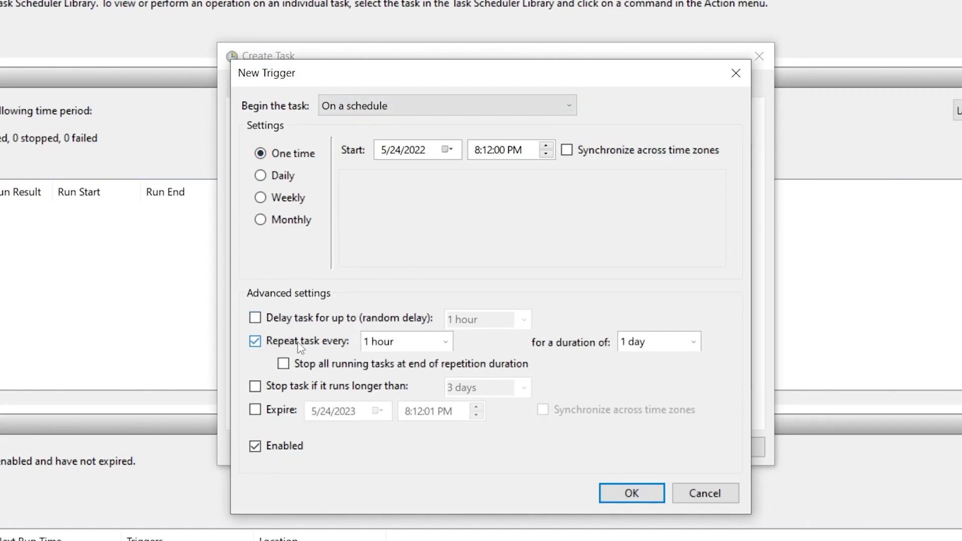
pyautogui.click(447, 342)
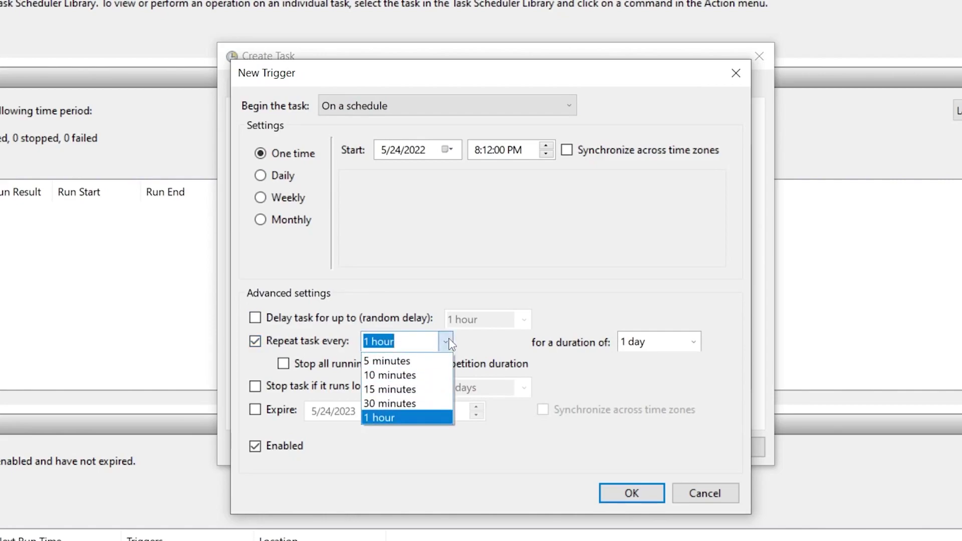
pyautogui.click(378, 361)
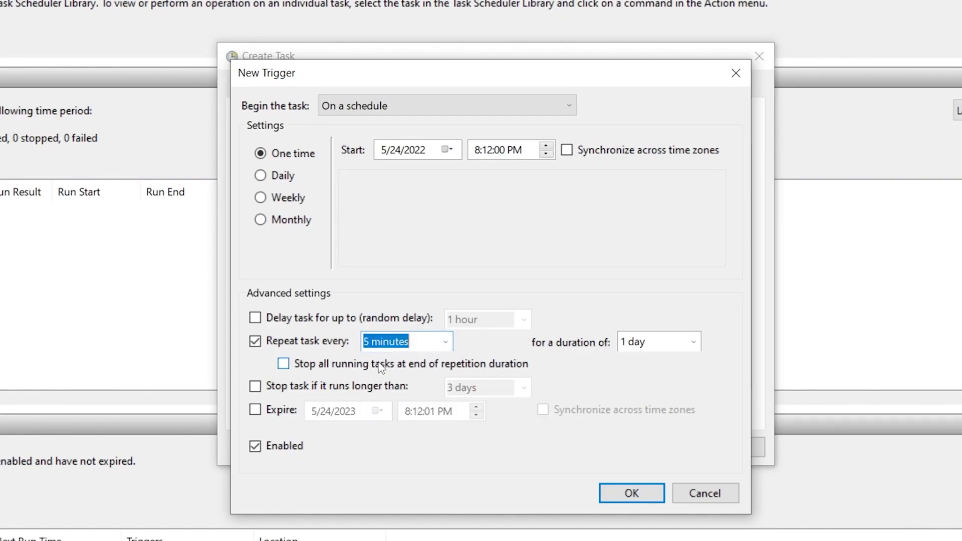
pyautogui.click(435, 345)
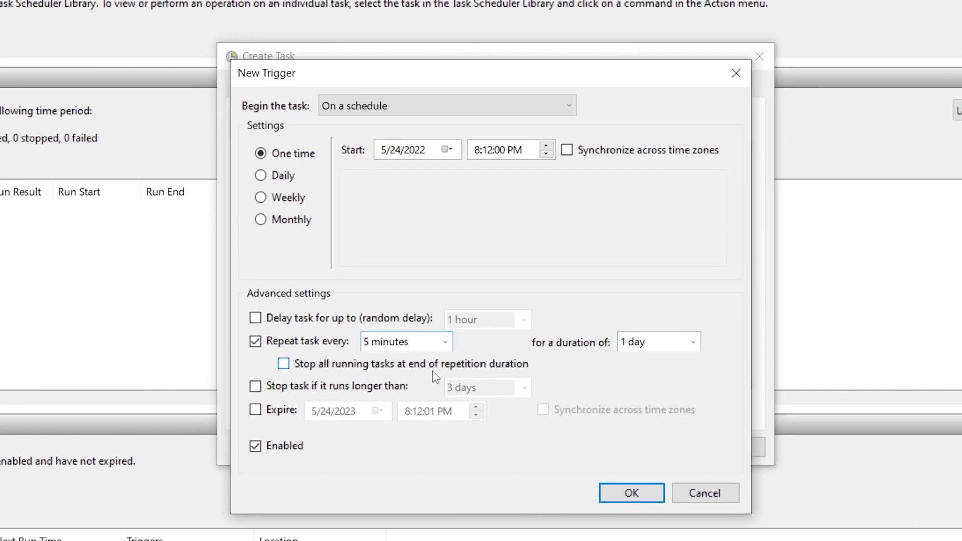
pyautogui.click(694, 346)
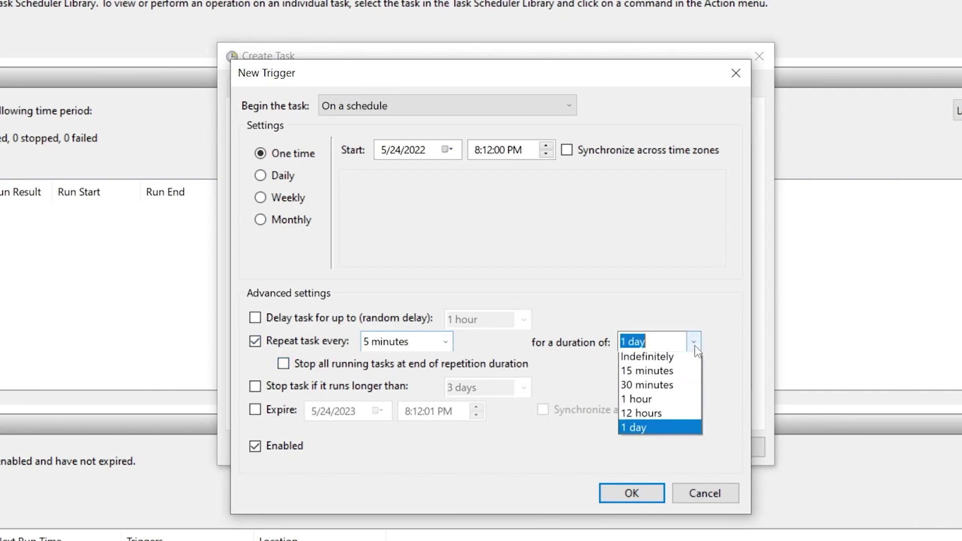
pyautogui.click(651, 359)
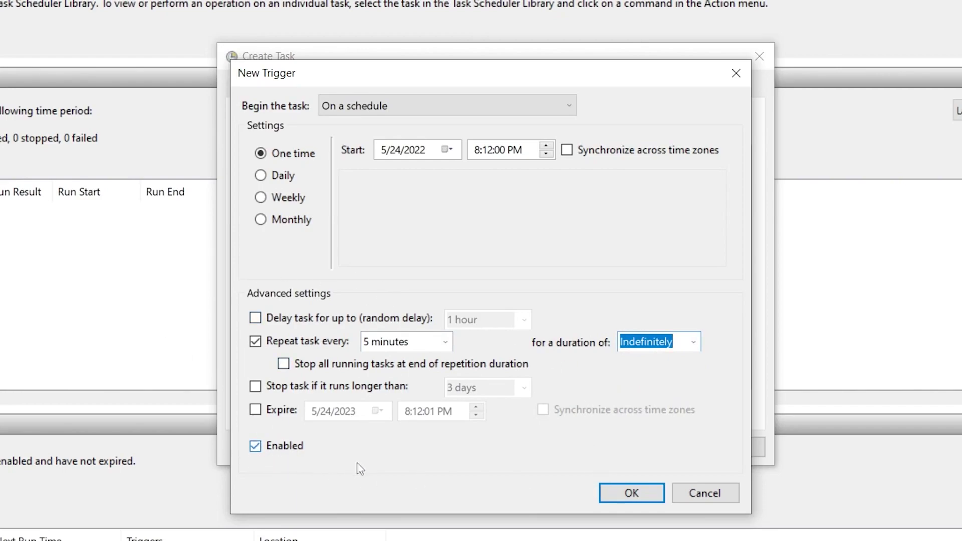
pyautogui.click(648, 495)
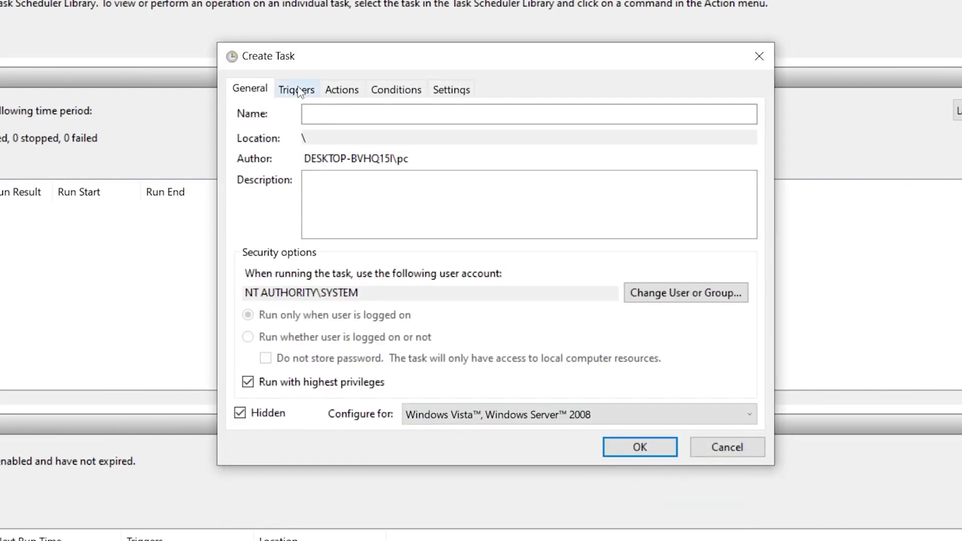
# Step: Add a Start a program action to the task that points to EmptyStandbyList.exe in C:\Empty Standby list
pyautogui.click(332, 88)
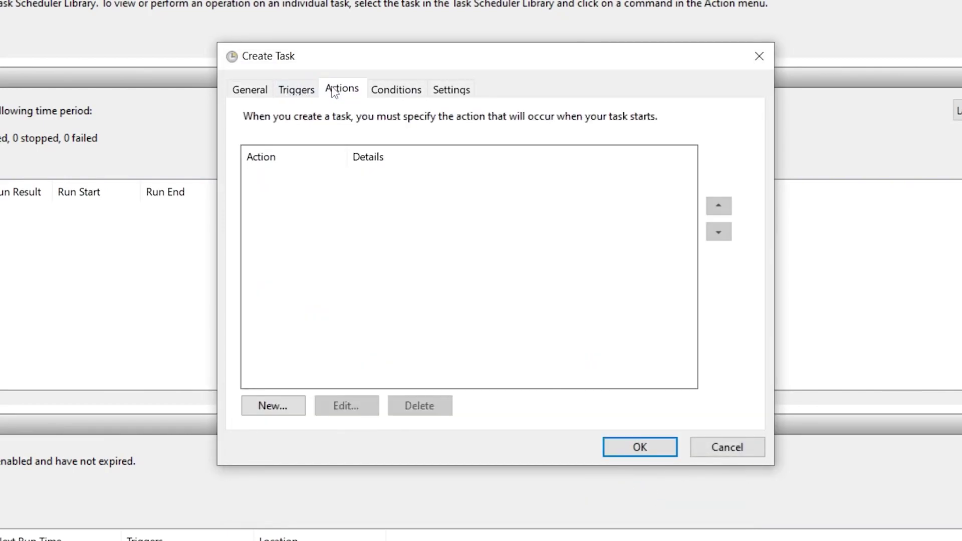
pyautogui.click(275, 406)
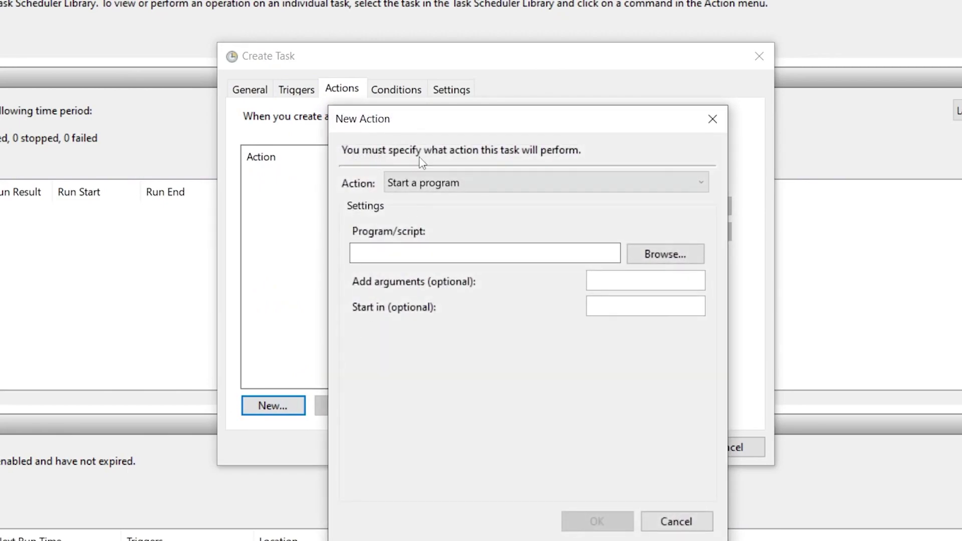
pyautogui.moveTo(427, 133); pyautogui.dragTo(375, 85)
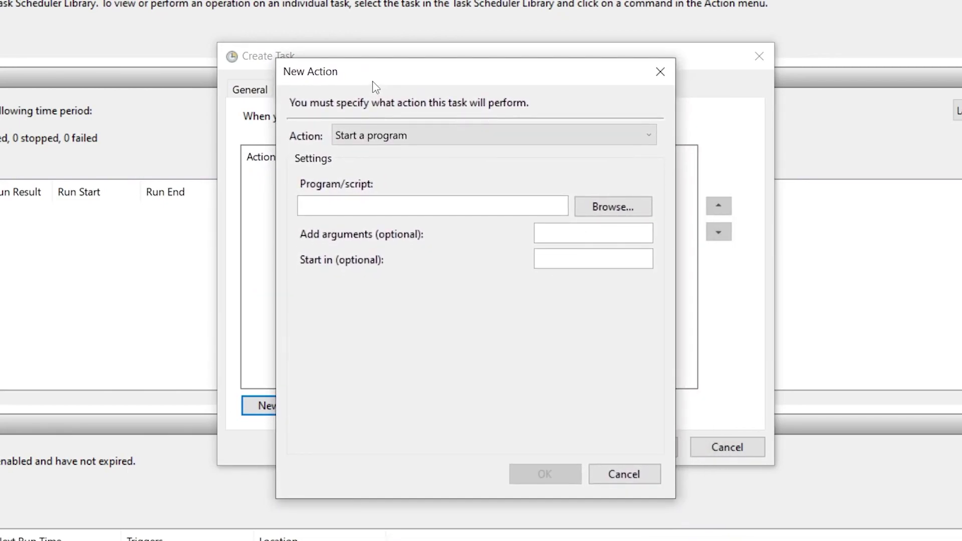
pyautogui.click(616, 208)
pyautogui.click(346, 480)
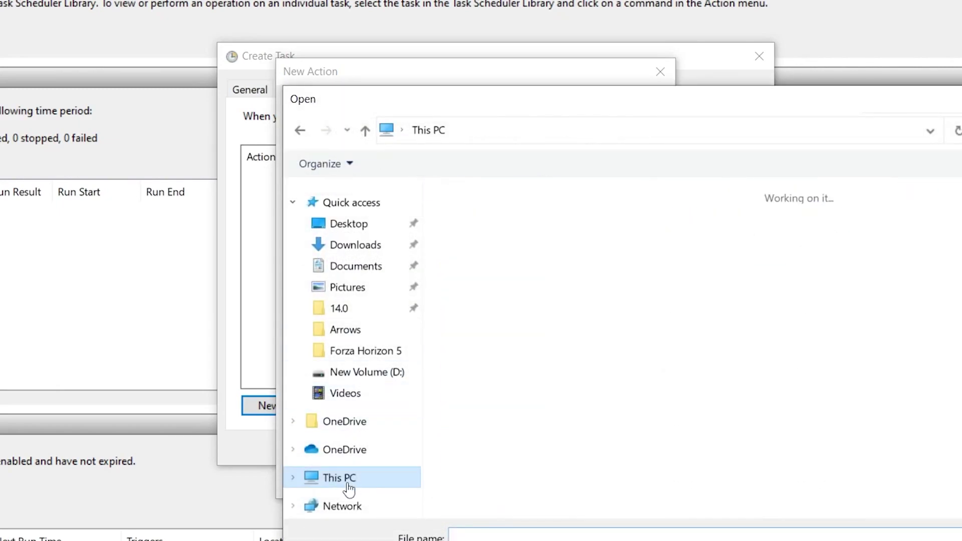
pyautogui.doubleClick(520, 414)
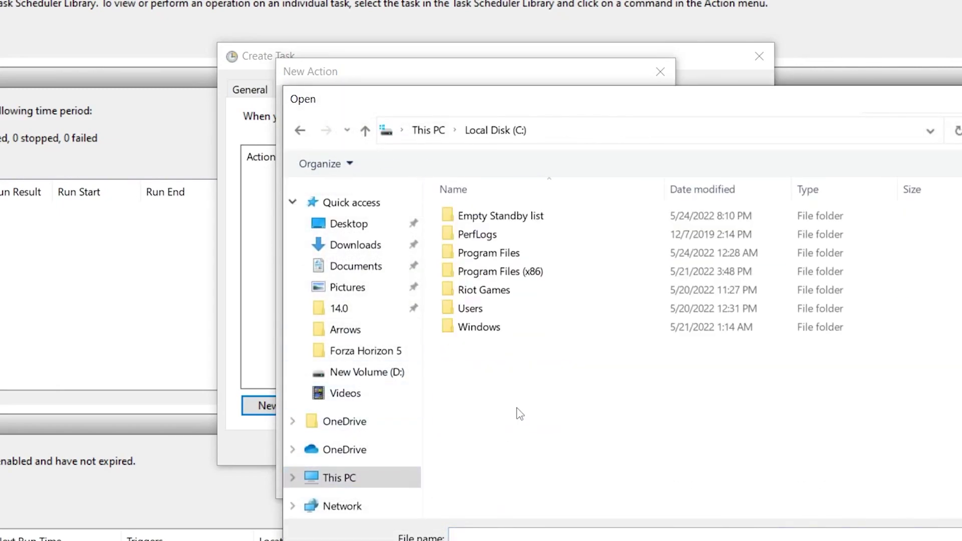
pyautogui.doubleClick(476, 217)
pyautogui.click(512, 221)
pyautogui.press('Return')
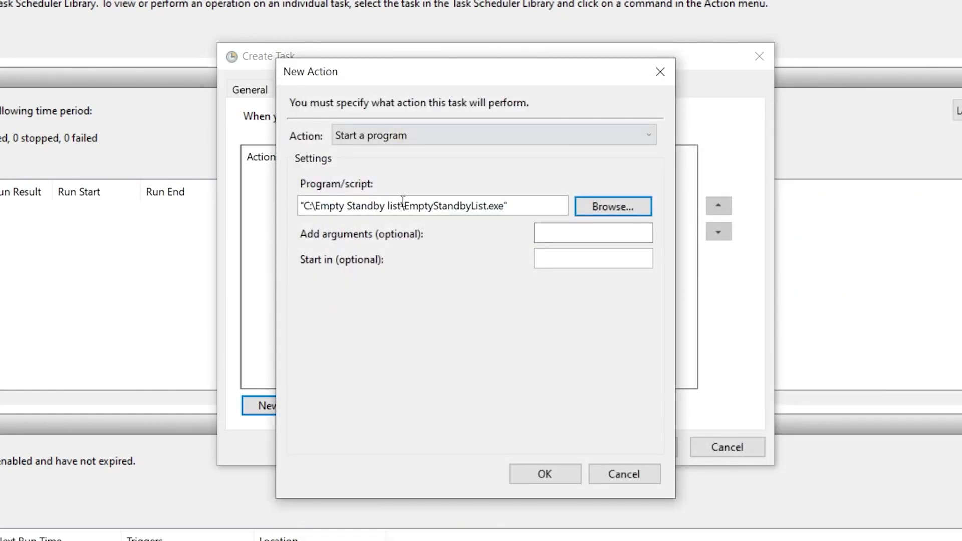
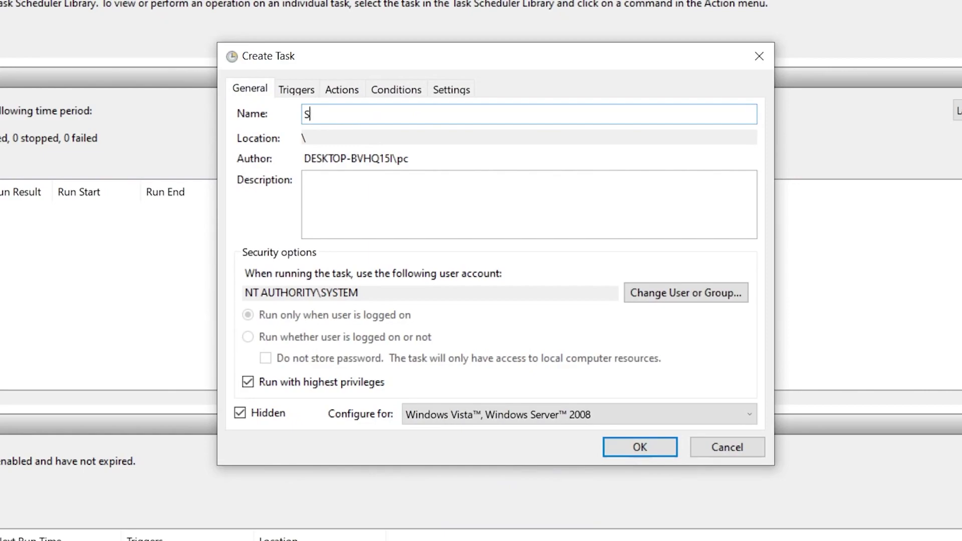
# Step: Name the task Standby List and save it
pyautogui.write('and by List')
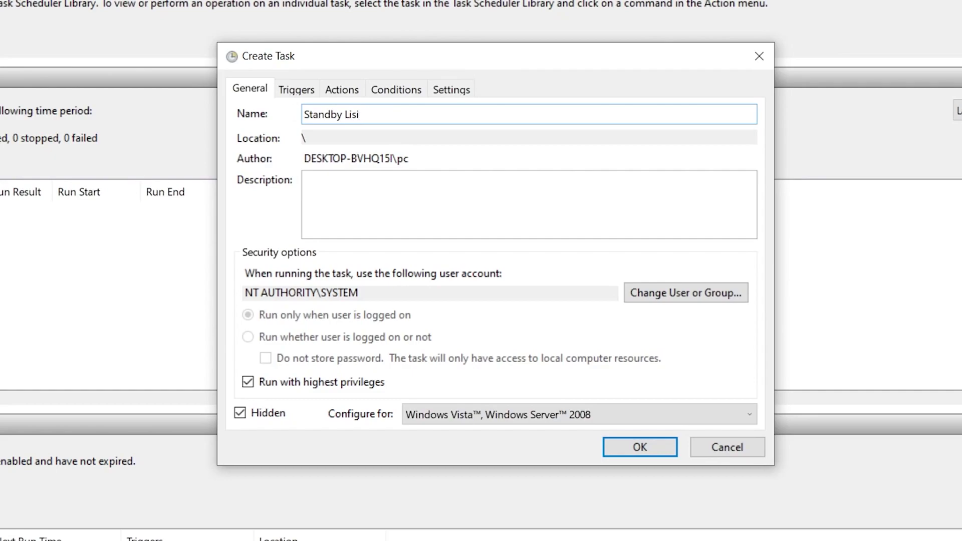
pyautogui.click(637, 446)
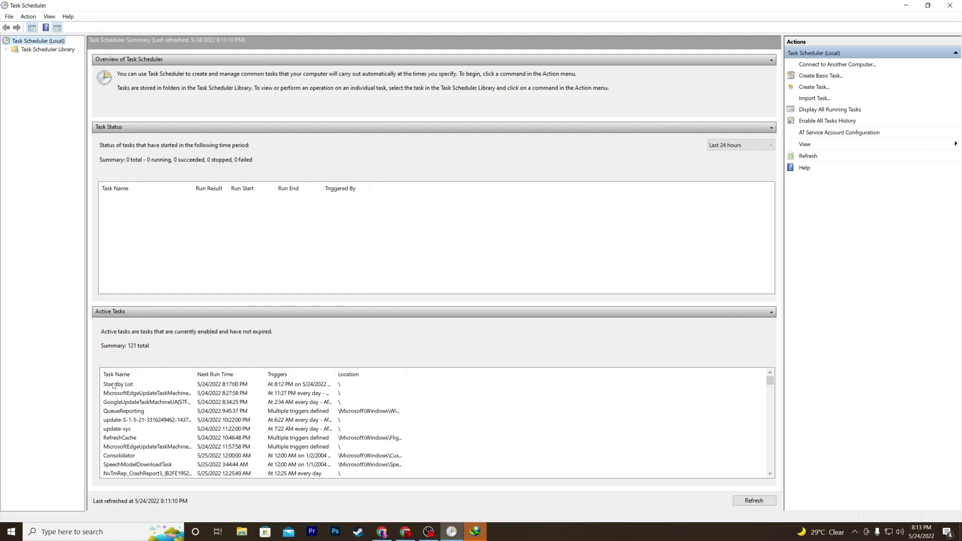
# Step: Check the Standby List task in the Task Scheduler Library, close Task Scheduler and decline the Internet Download Manager registration
pyautogui.click(36, 50)
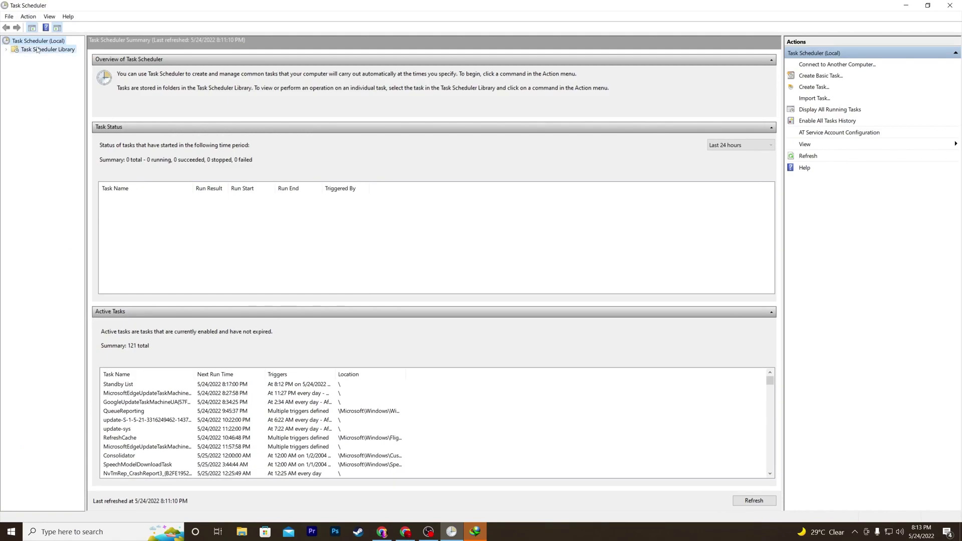
pyautogui.click(119, 100)
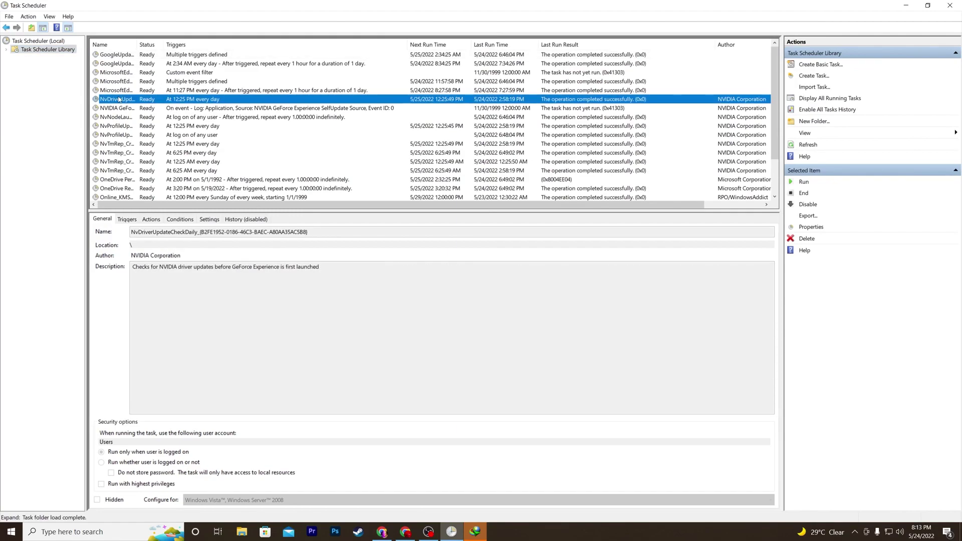
pyautogui.press('s')
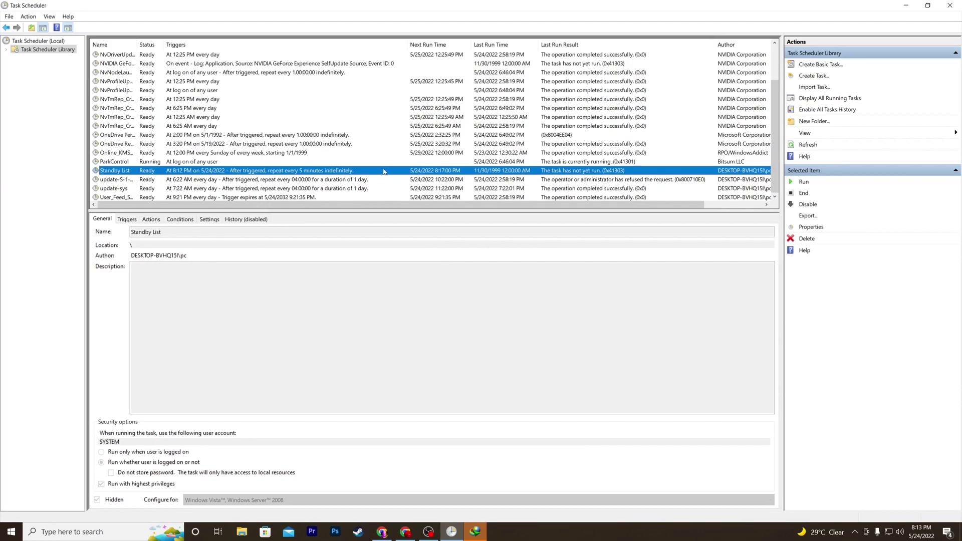
pyautogui.click(950, 5)
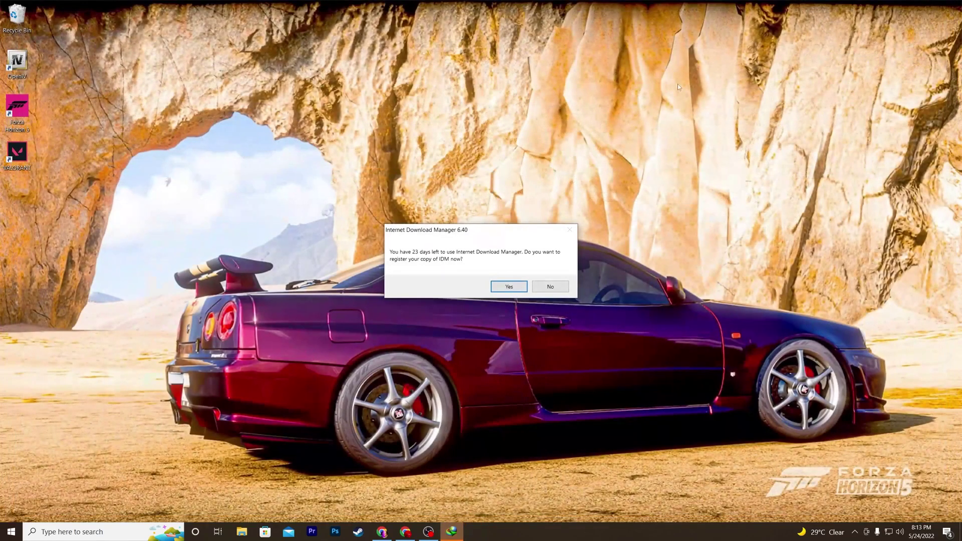
pyautogui.click(550, 286)
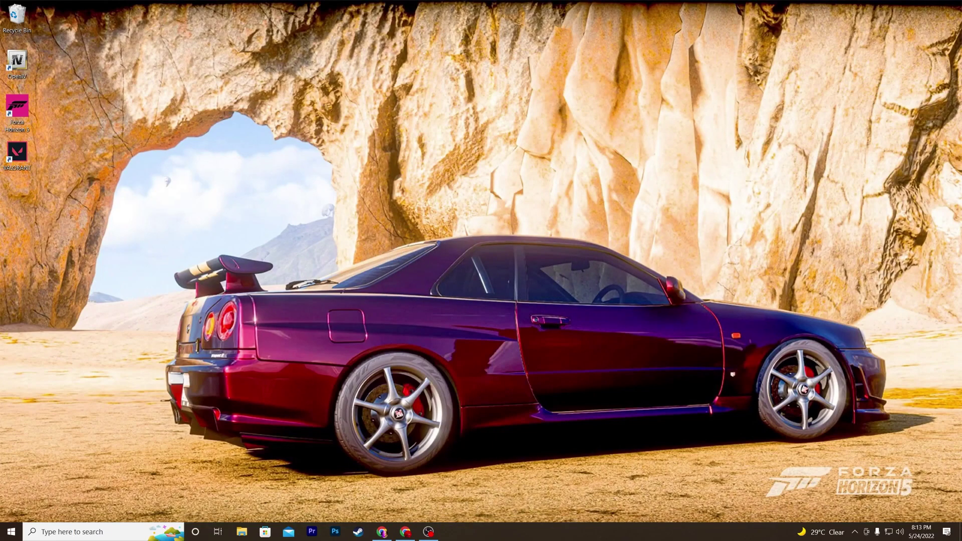
# Step: Open Task Manager and launch Resource Monitor from its performance view to examine physical memory use
pyautogui.rightClick(559, 531)
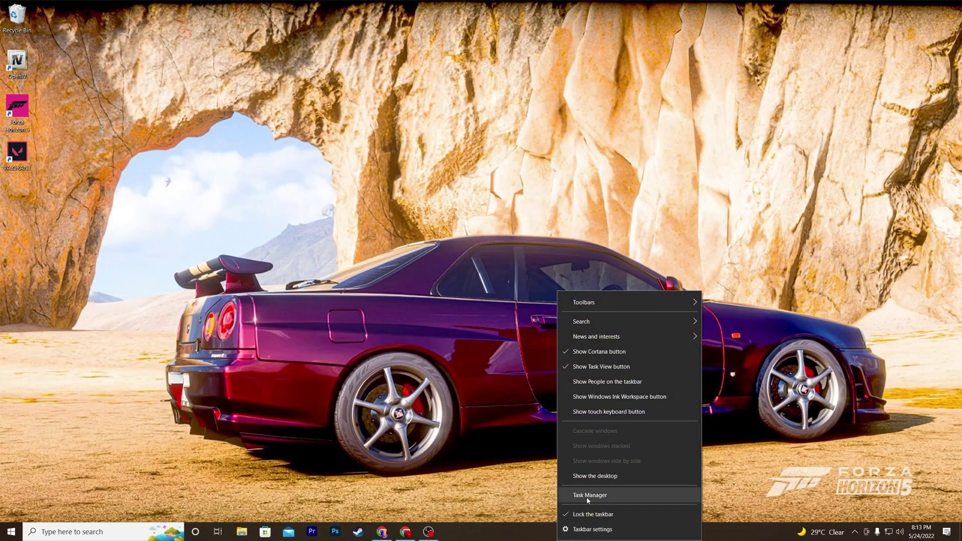
pyautogui.click(588, 496)
pyautogui.moveTo(260, 51); pyautogui.dragTo(442, 64)
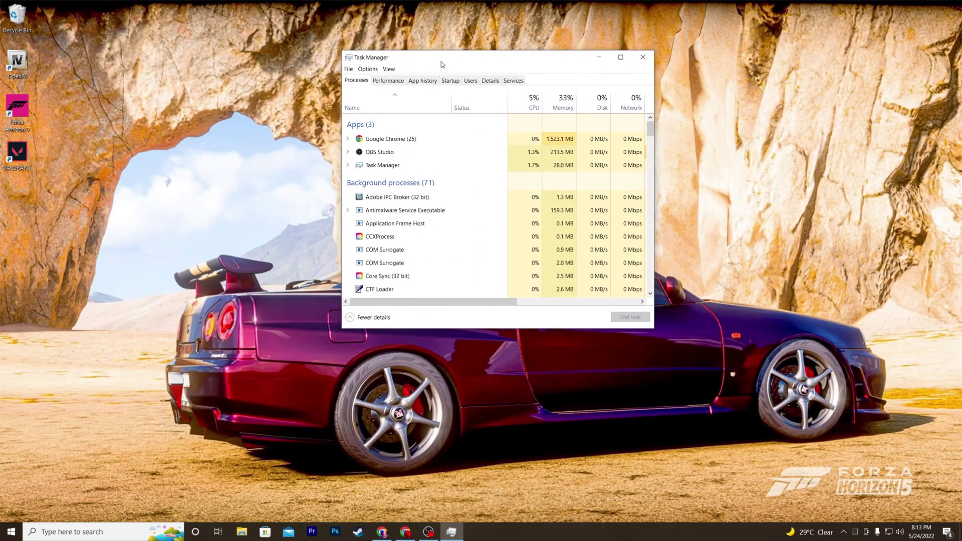
pyautogui.click(389, 81)
pyautogui.click(425, 319)
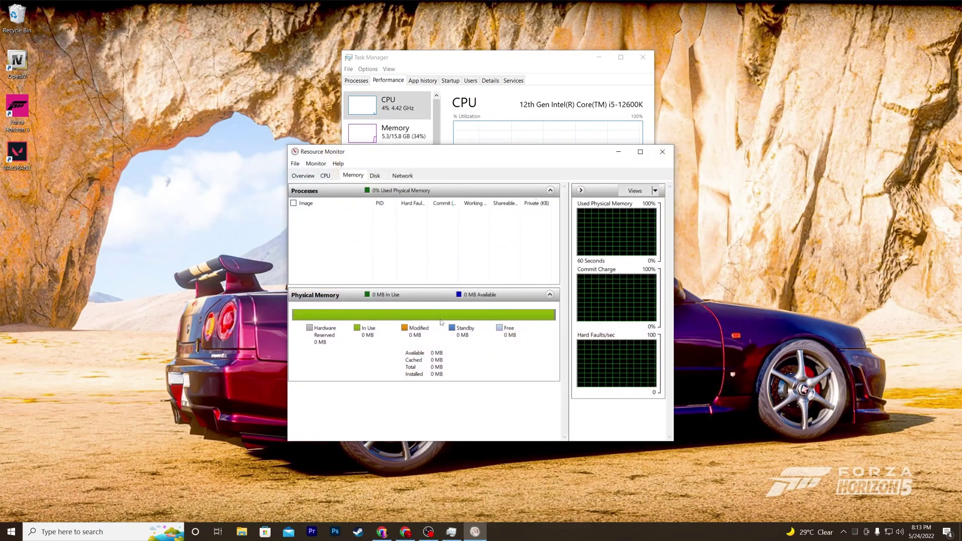